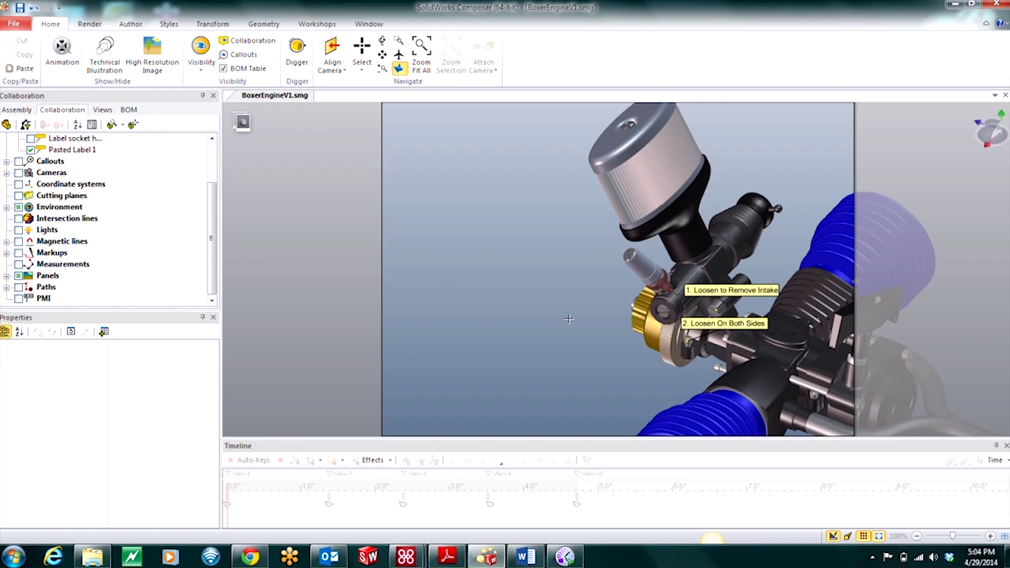
Turn on the Digger lens, centre it on the two labelled screws, shrink its radius and set about 46.5% zoom
click(296, 54)
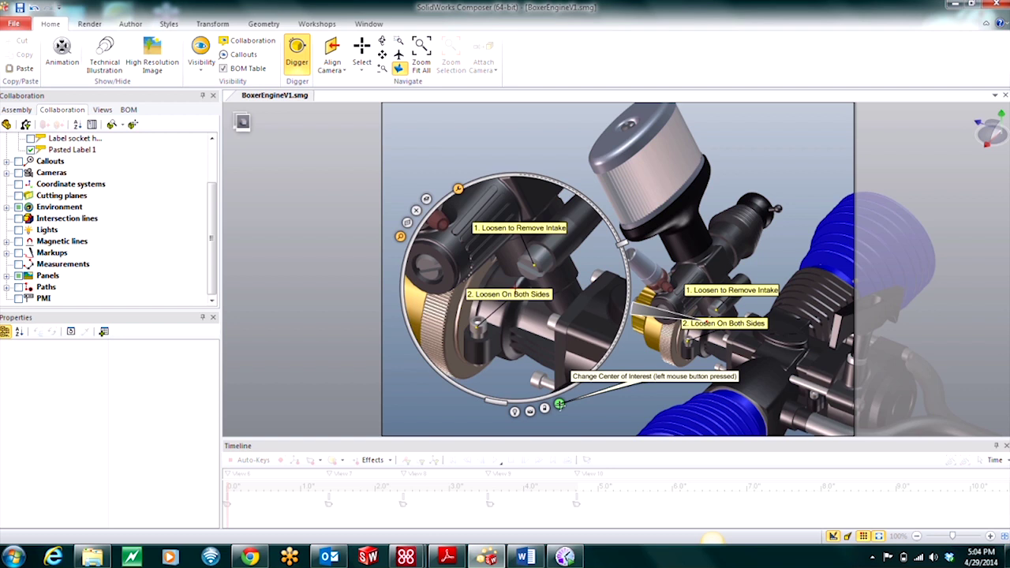
drag(559, 404, 590, 383)
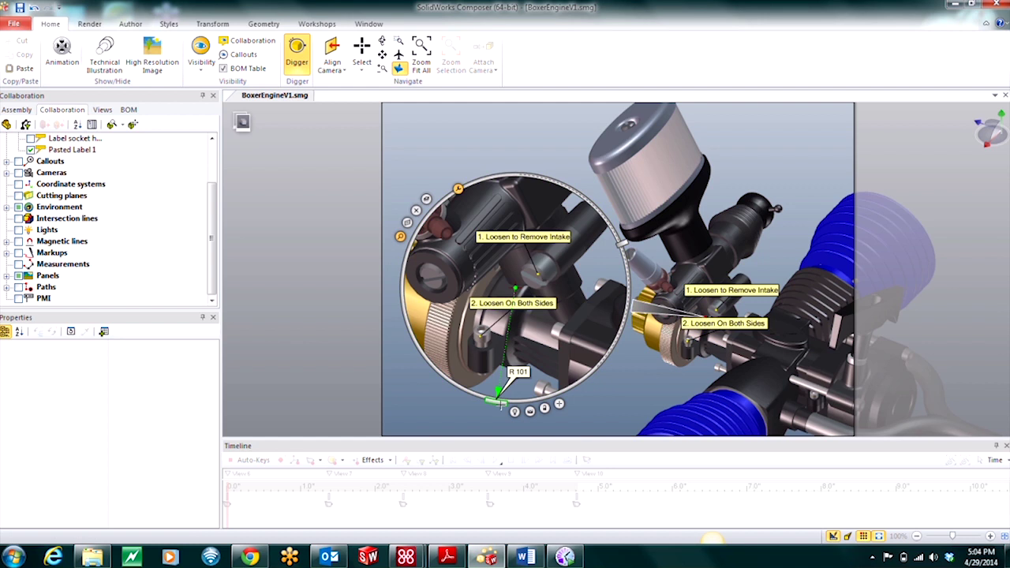
mouse_move(500, 405)
mouse_down()
mouse_move(500, 396)
mouse_move(500, 405)
mouse_up()
drag(623, 243, 624, 244)
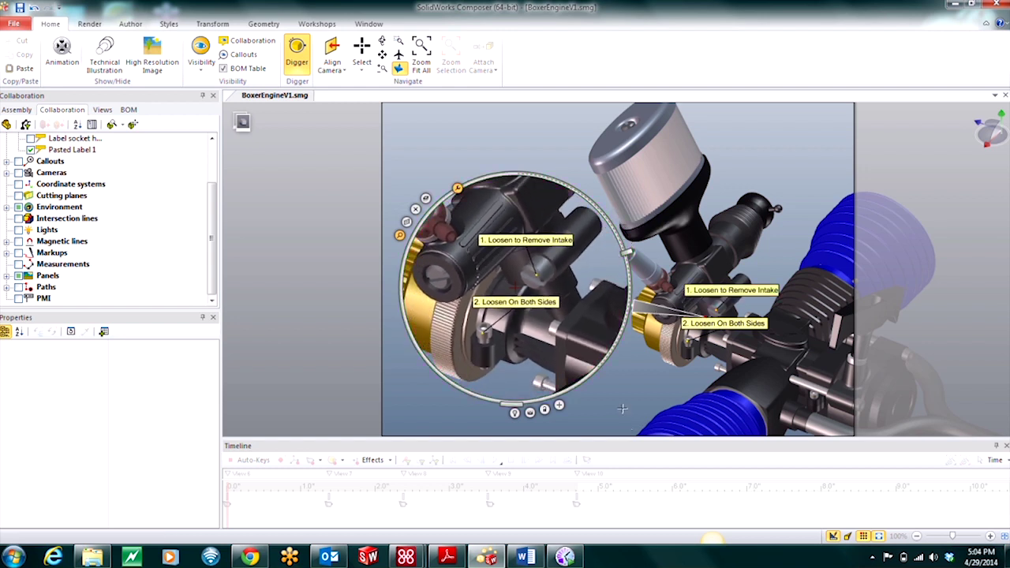
Capture the lens close-up as a 2D image and move it up and left of the engine
click(530, 412)
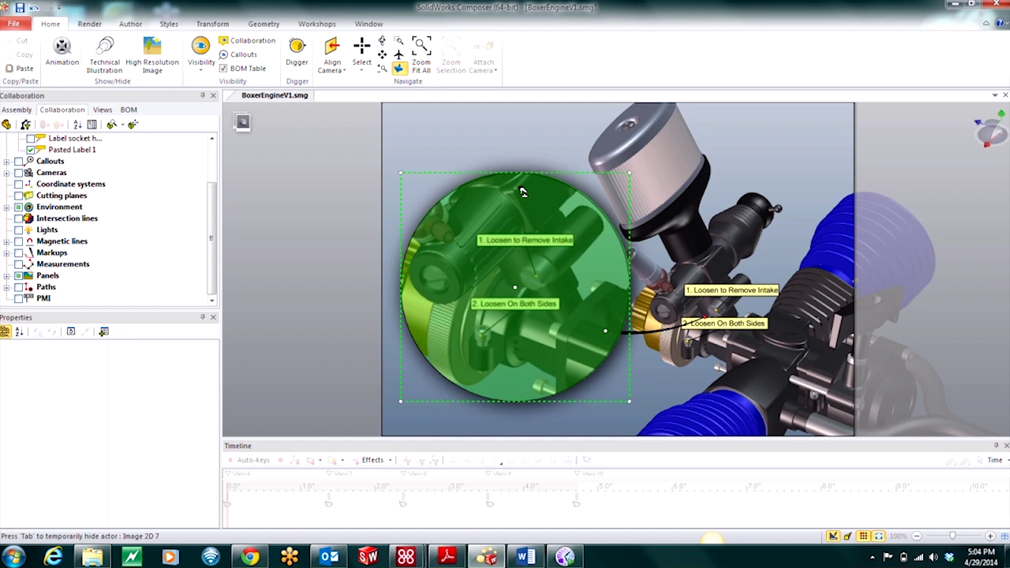
mouse_move(520, 183)
mouse_down()
mouse_move(531, 211)
mouse_move(527, 167)
mouse_move(523, 203)
mouse_up()
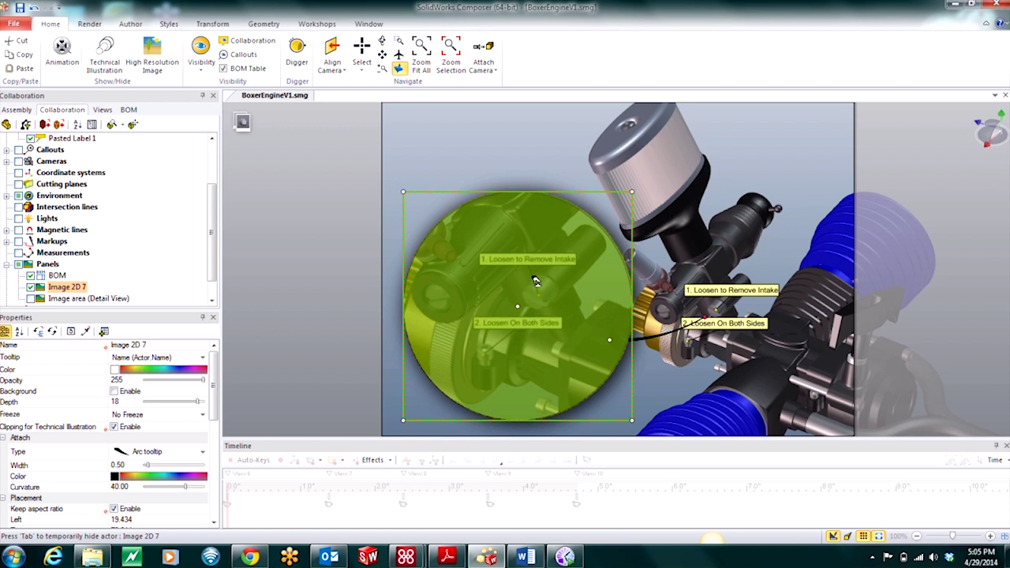
drag(530, 274, 515, 275)
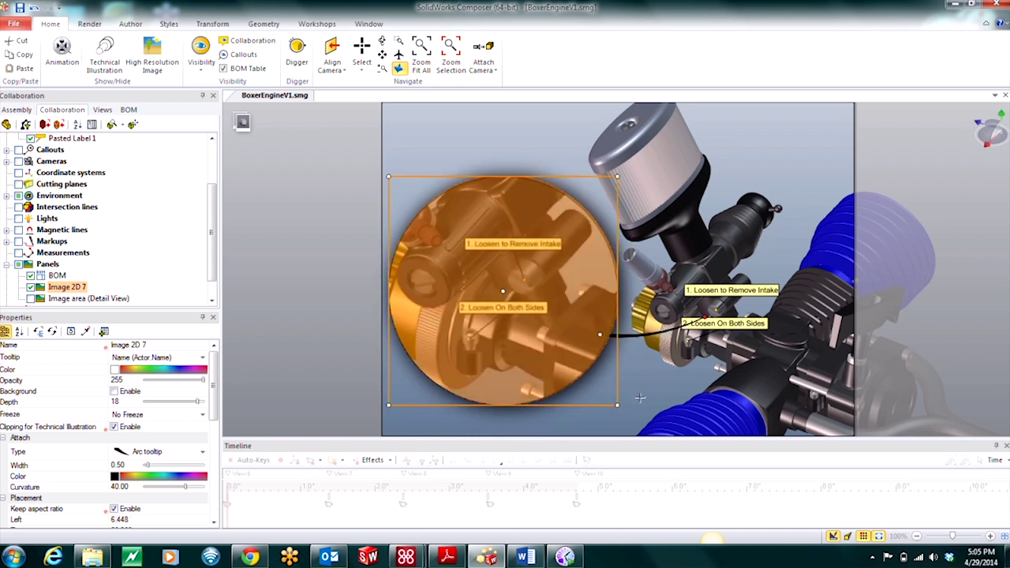
click(534, 350)
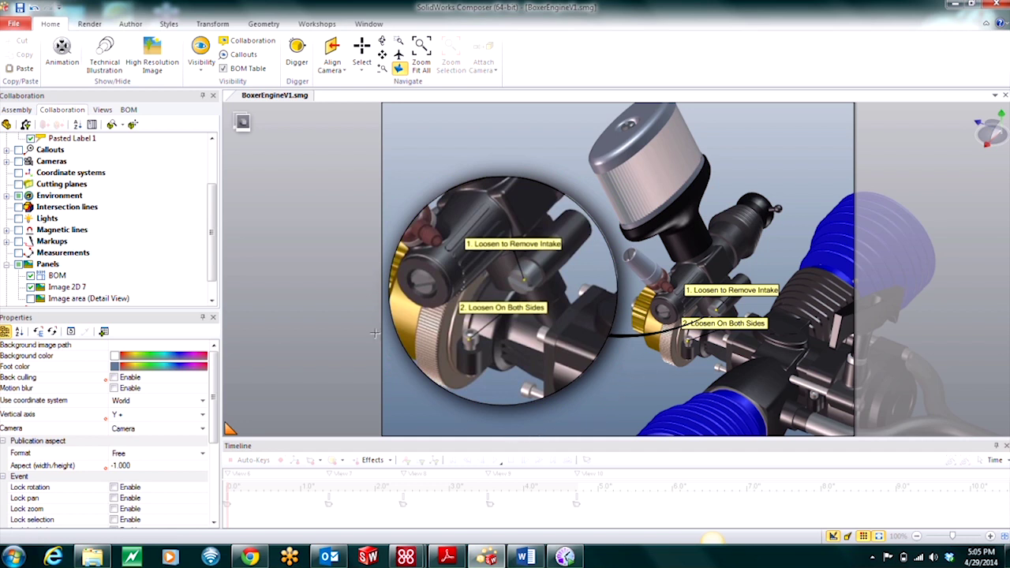
Open the High Resolution Image workshop and hide the captured Image 2D 7
click(316, 25)
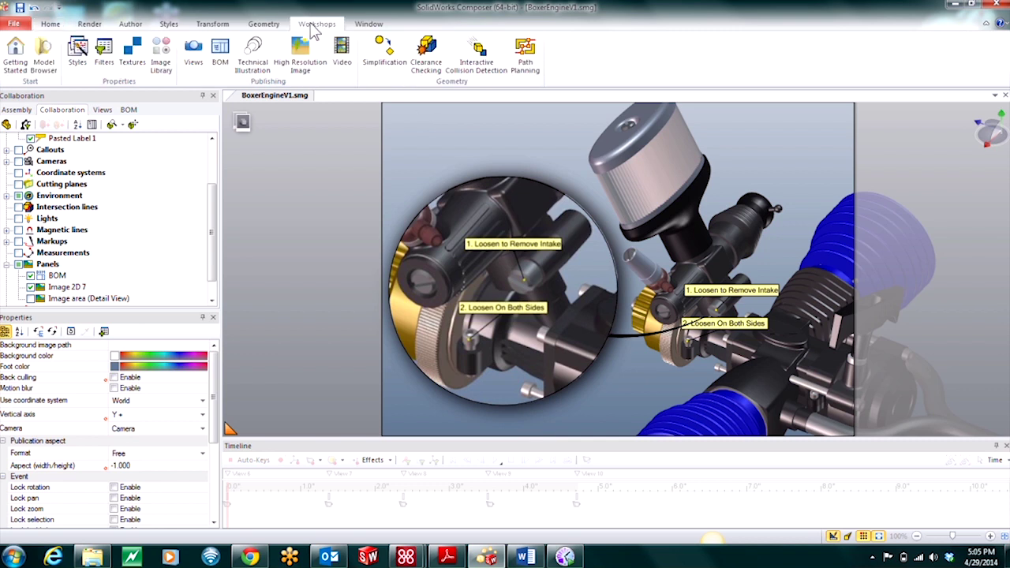
click(310, 73)
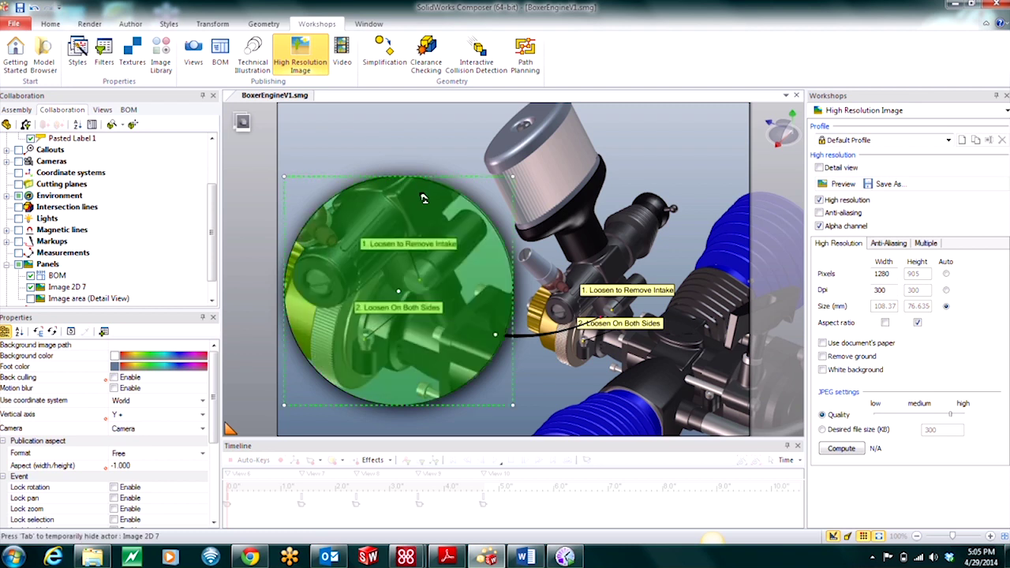
click(55, 288)
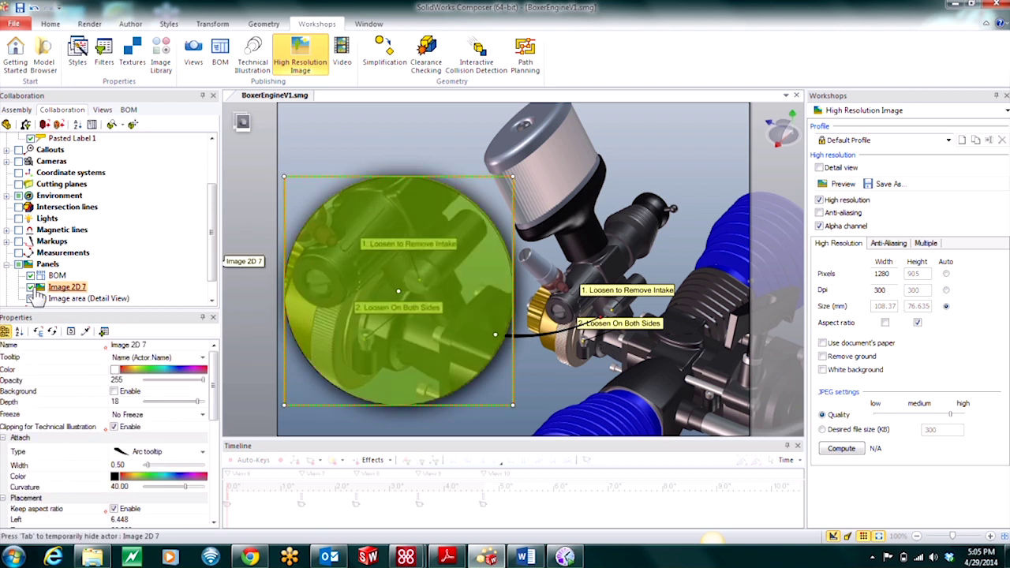
click(336, 154)
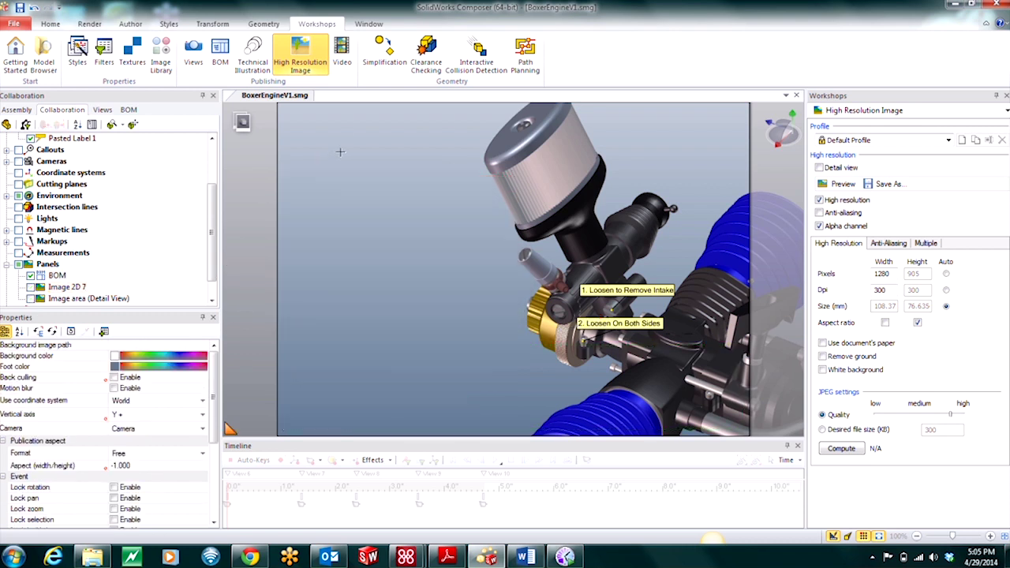
Enable Detail view in Technical Illustration and fit the circle, about 136 wide, around both labelled screws
click(260, 60)
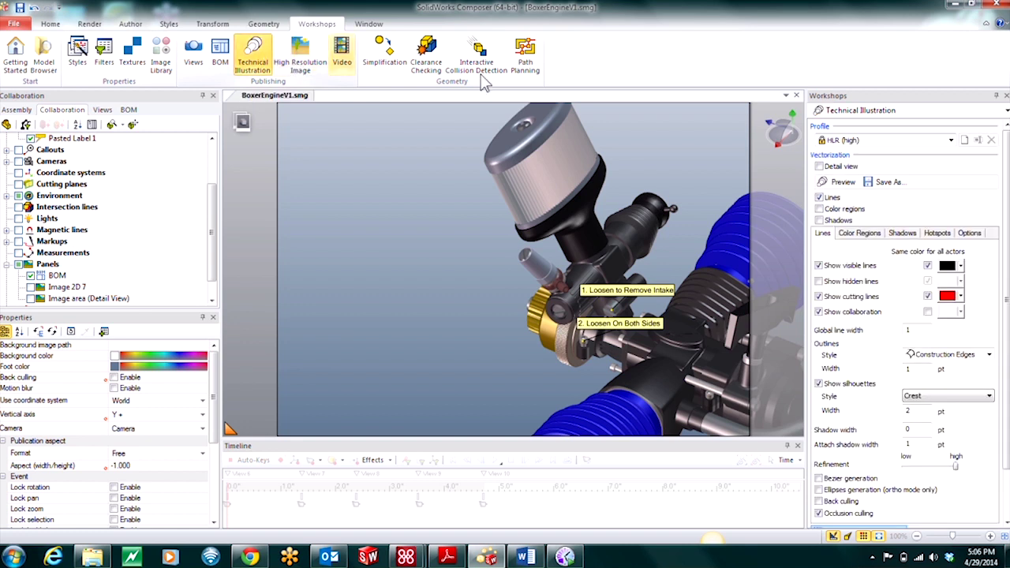
click(818, 166)
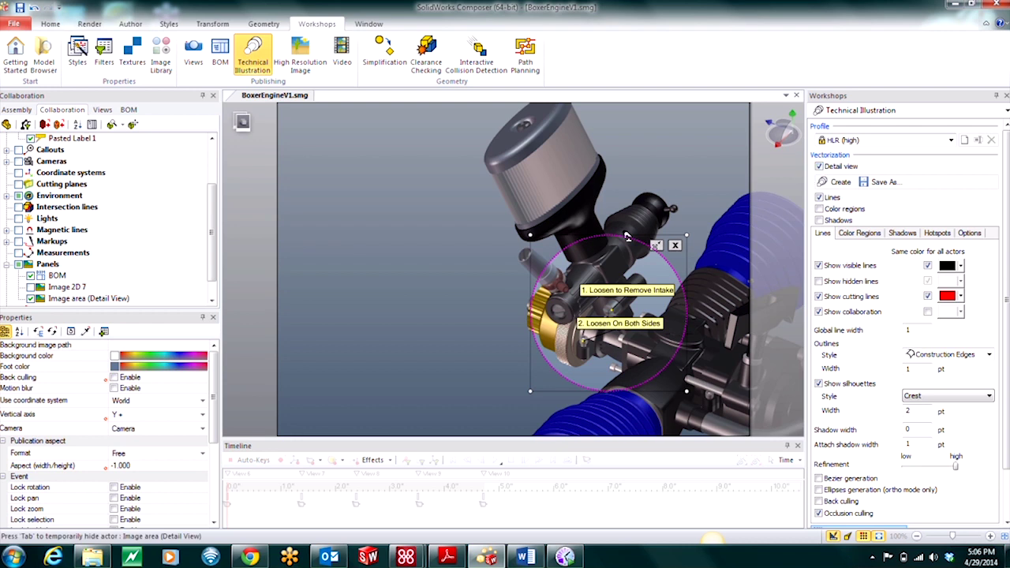
mouse_move(625, 237)
mouse_down()
mouse_move(514, 206)
mouse_move(394, 126)
mouse_move(537, 123)
mouse_move(491, 127)
mouse_move(521, 215)
mouse_move(643, 243)
mouse_move(624, 244)
mouse_up()
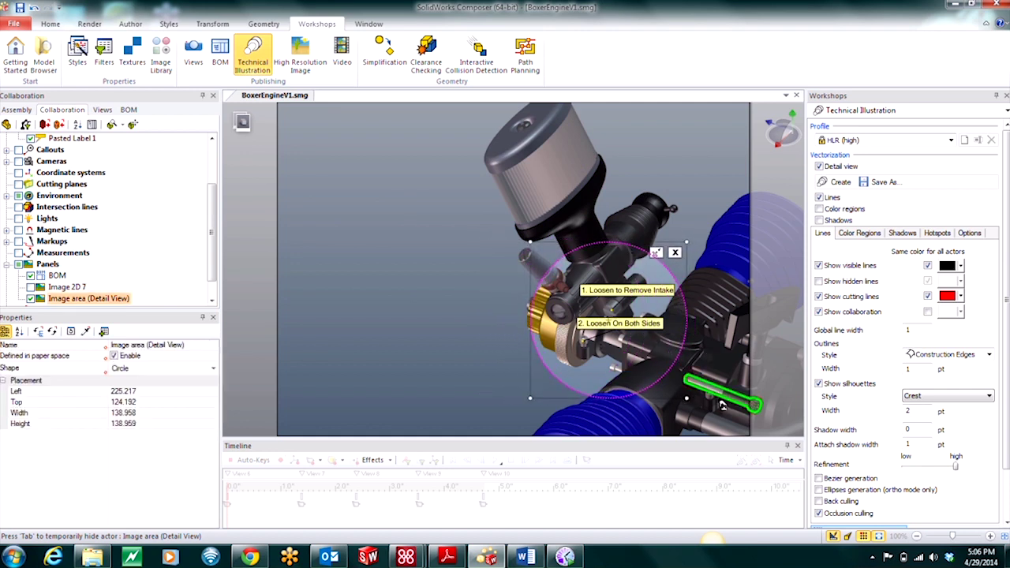
mouse_move(686, 398)
mouse_down()
mouse_move(676, 389)
mouse_move(685, 396)
mouse_up()
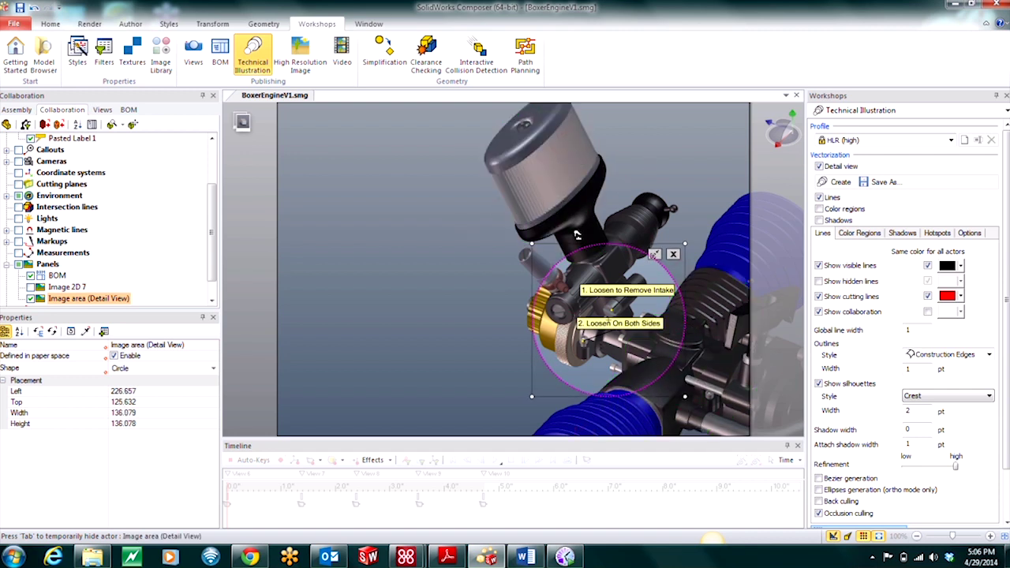
Create the vector detail image, enlarge it, and close the detail-view frame
click(836, 182)
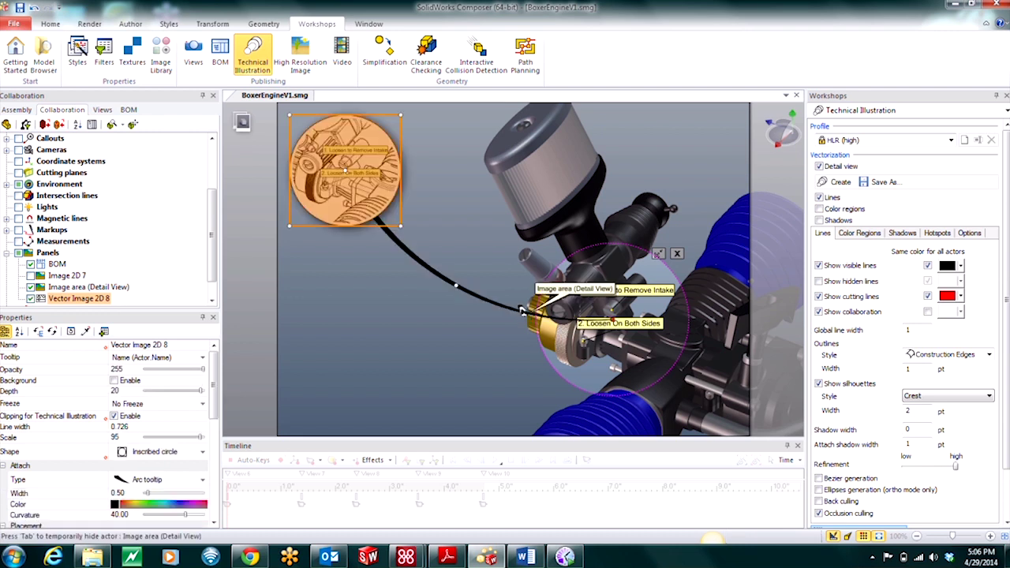
drag(401, 226, 478, 303)
click(429, 246)
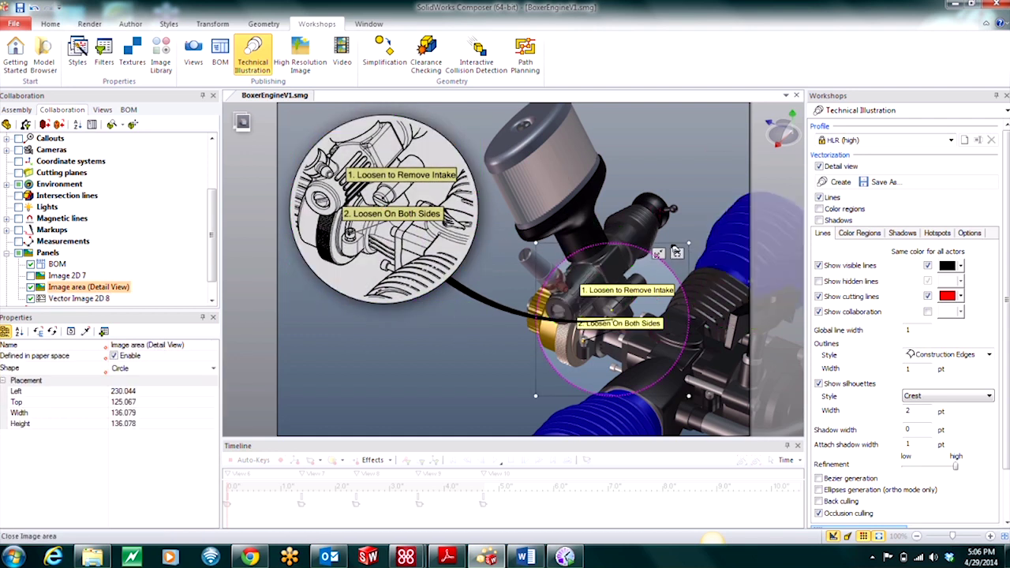
click(676, 251)
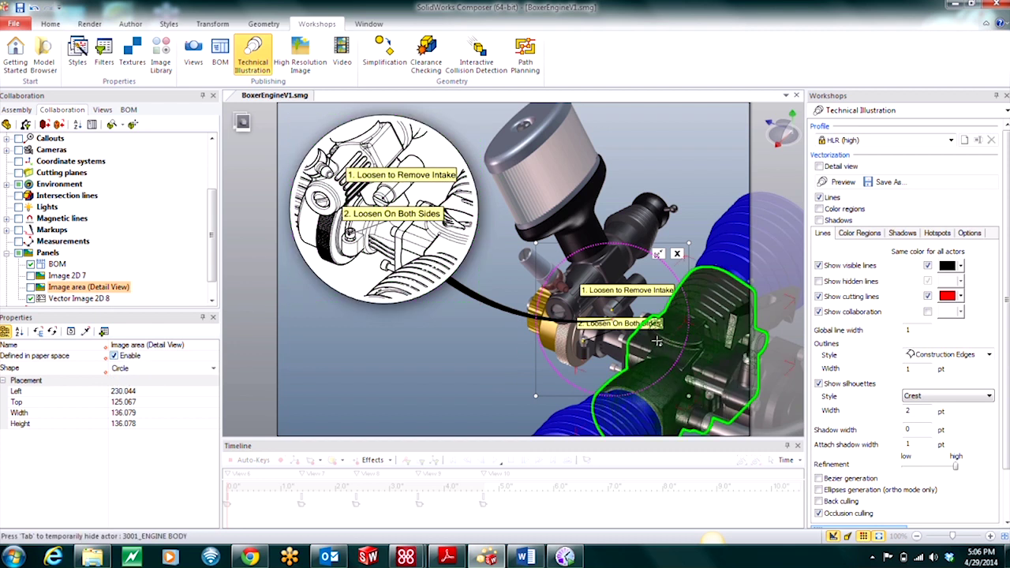
Set the text size of both step labels to 15
click(636, 322)
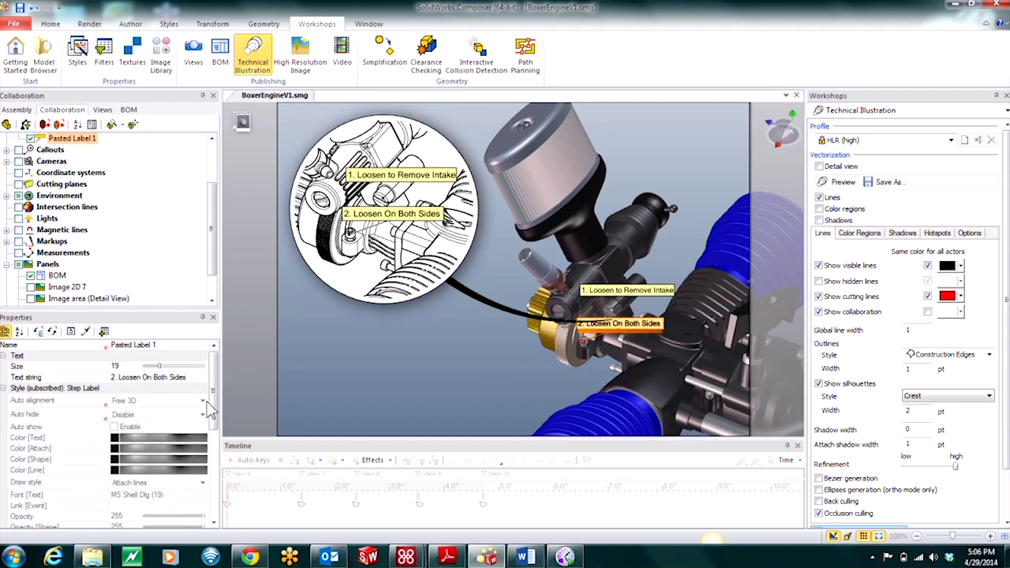
click(130, 366)
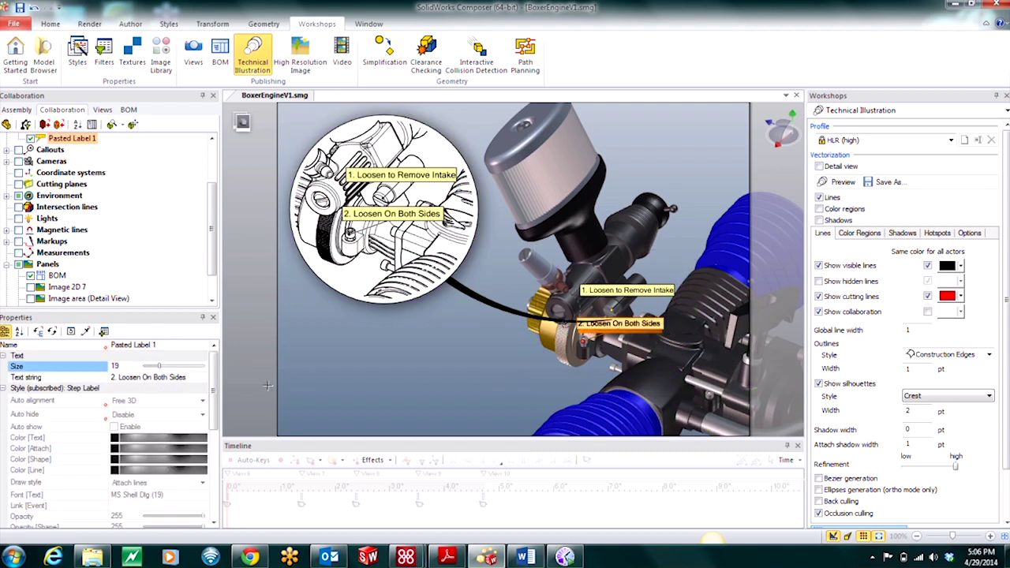
ctrl+click(655, 289)
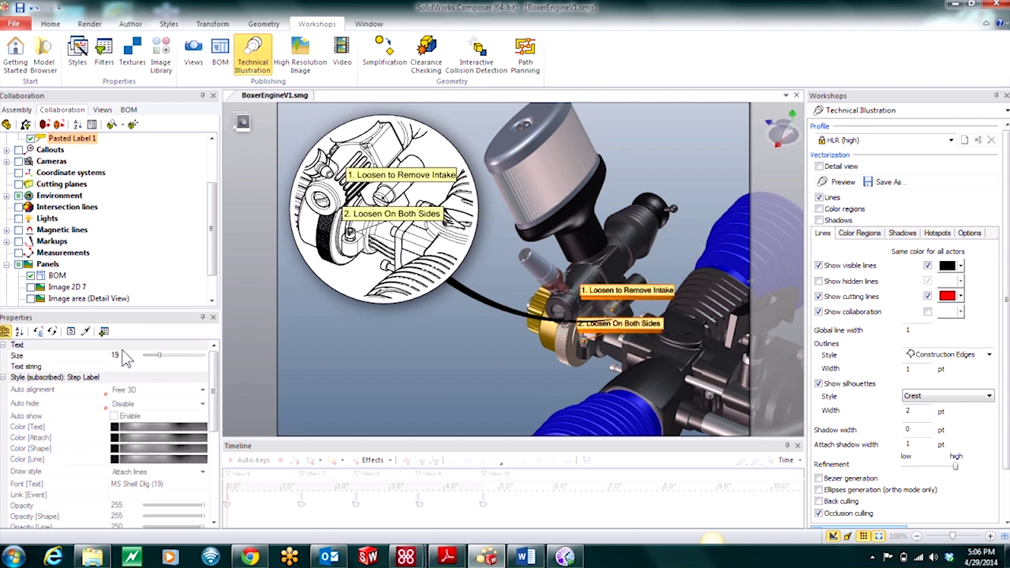
click(79, 355)
text(15)
key(Return)
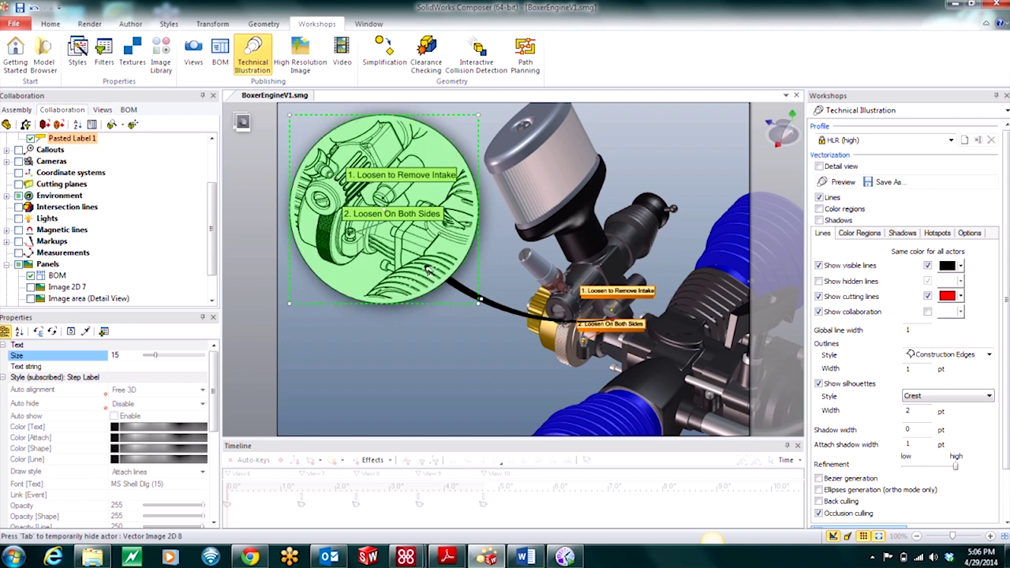
Replace Vector Image 2D 8 with a newly created vector detail image and enlarge it at upper left
click(447, 183)
key(Delete)
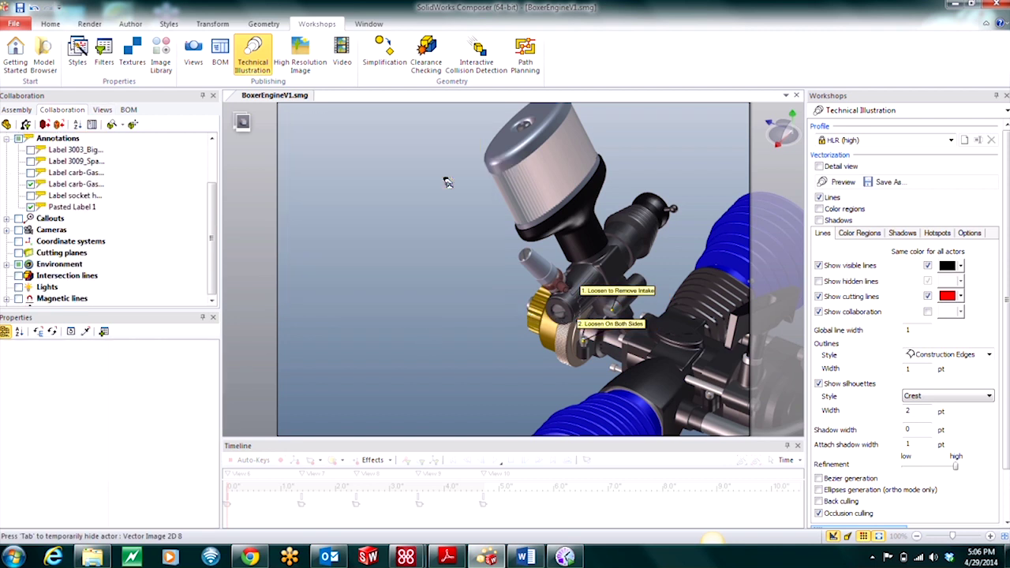
click(819, 167)
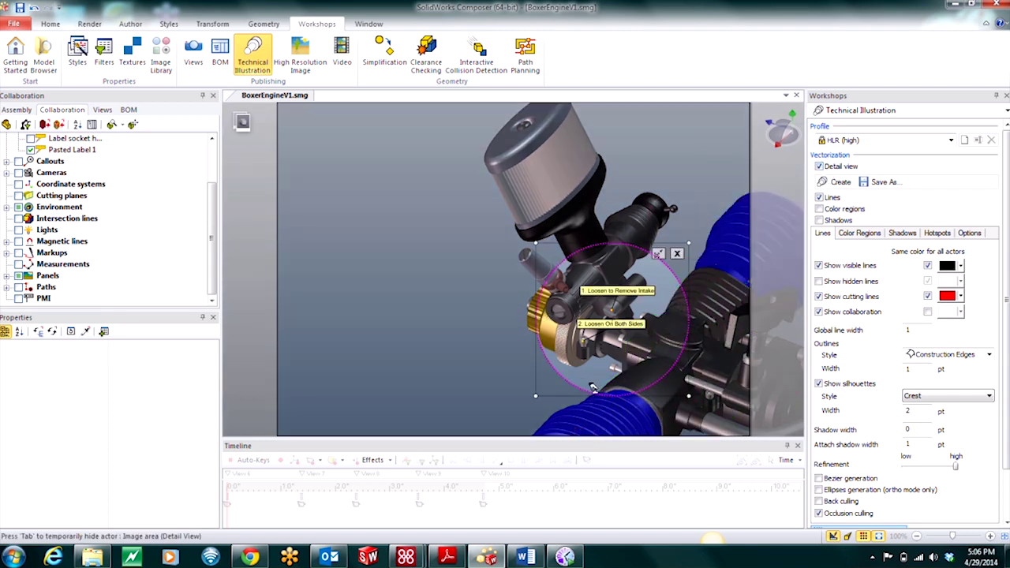
click(837, 182)
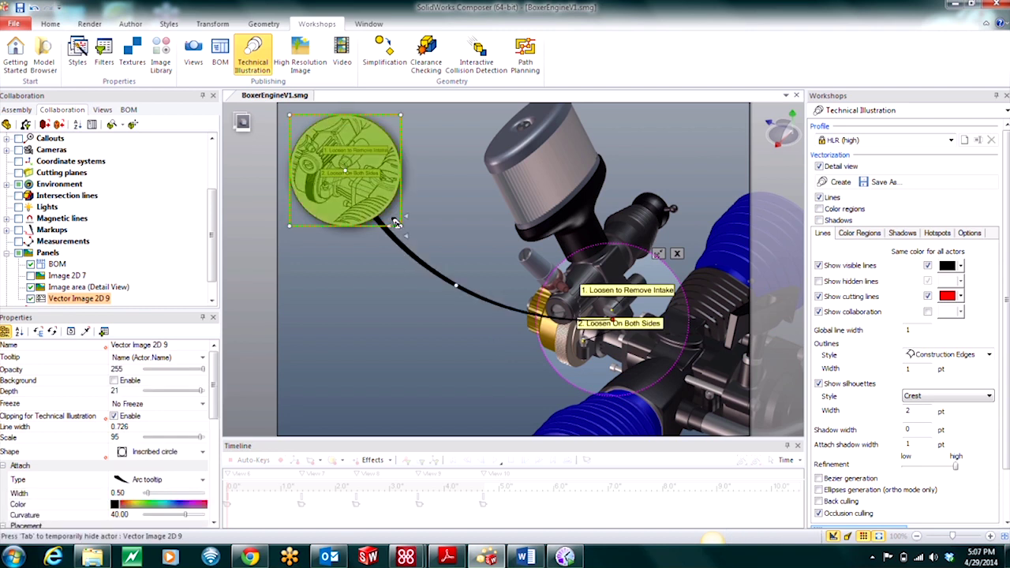
drag(400, 223, 482, 340)
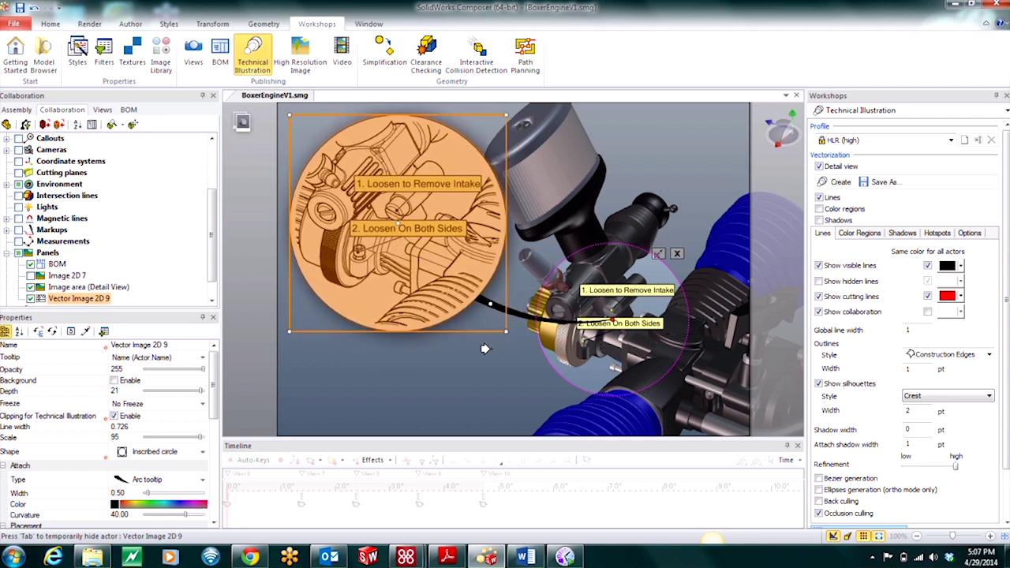
click(470, 404)
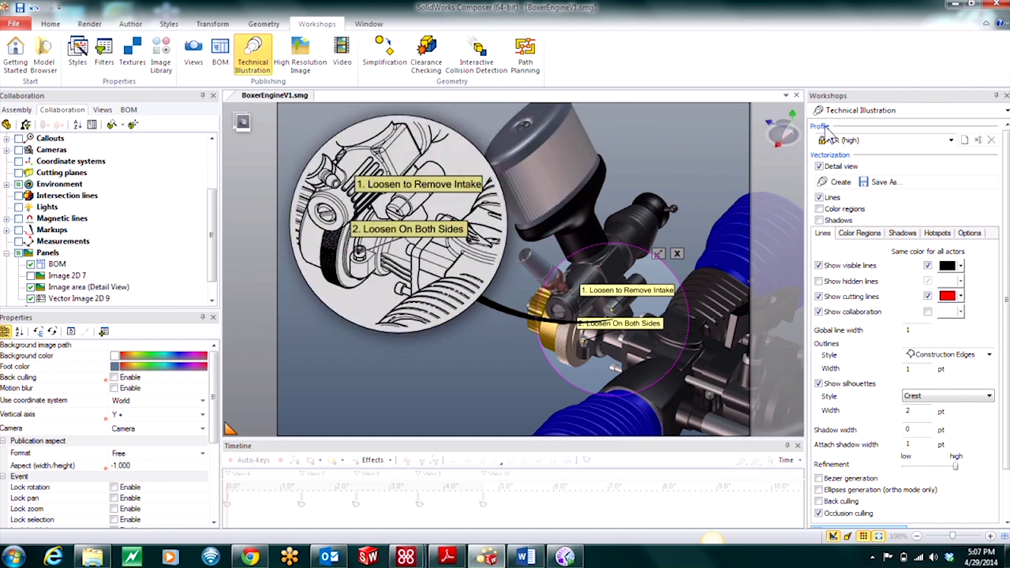
Close the workshop and update View 11 with the current scene
click(1006, 95)
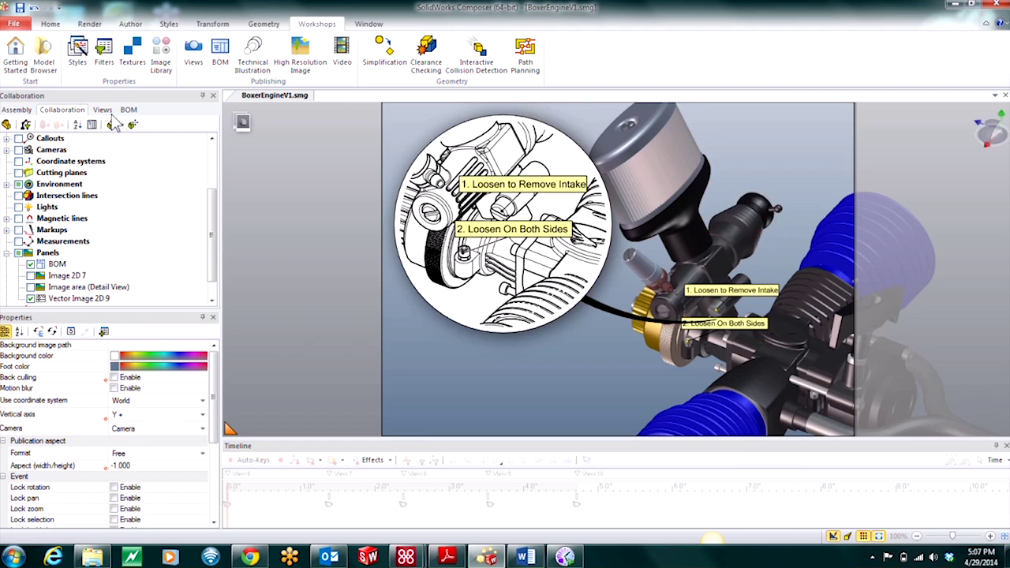
click(102, 110)
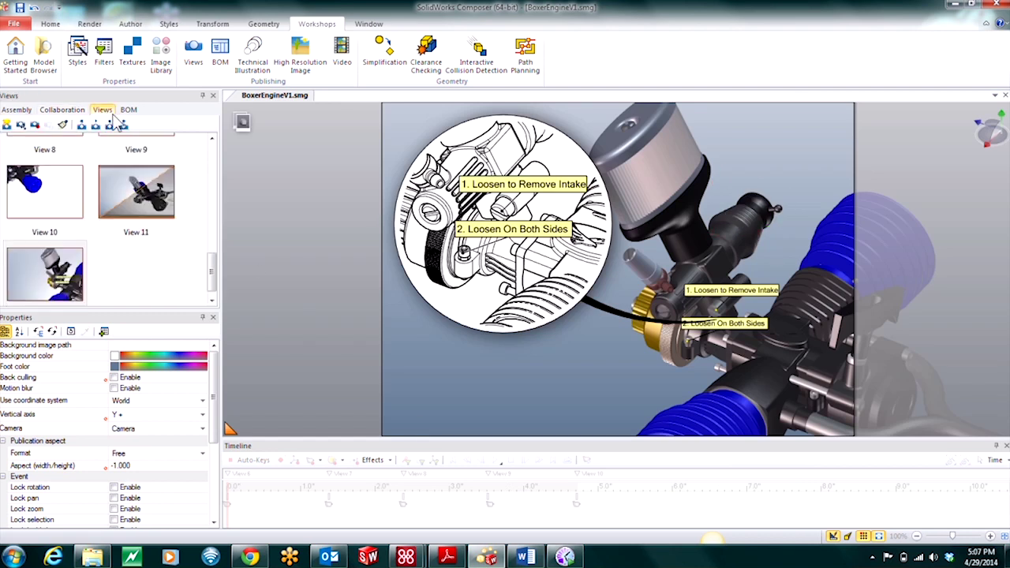
click(31, 291)
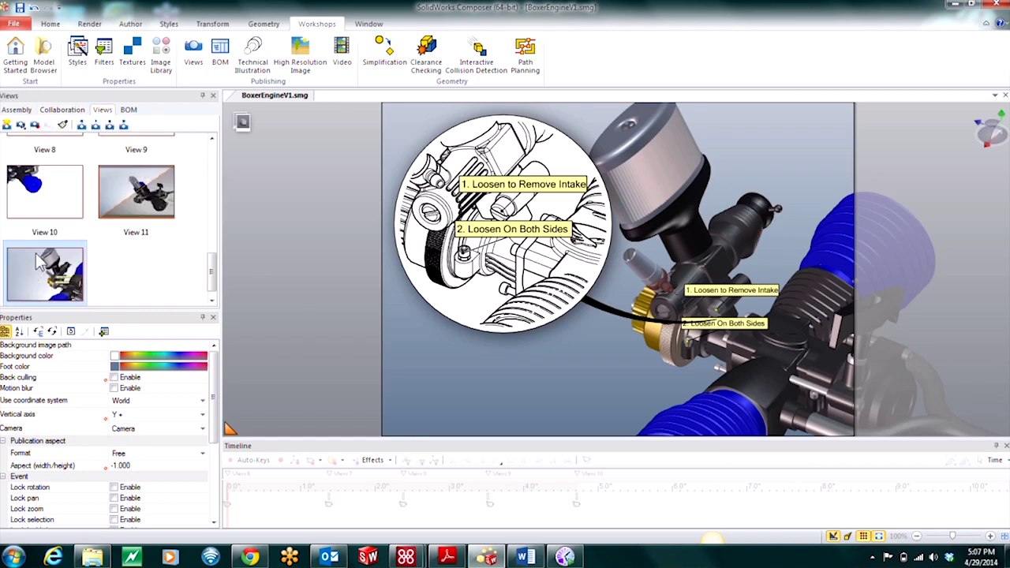
click(34, 125)
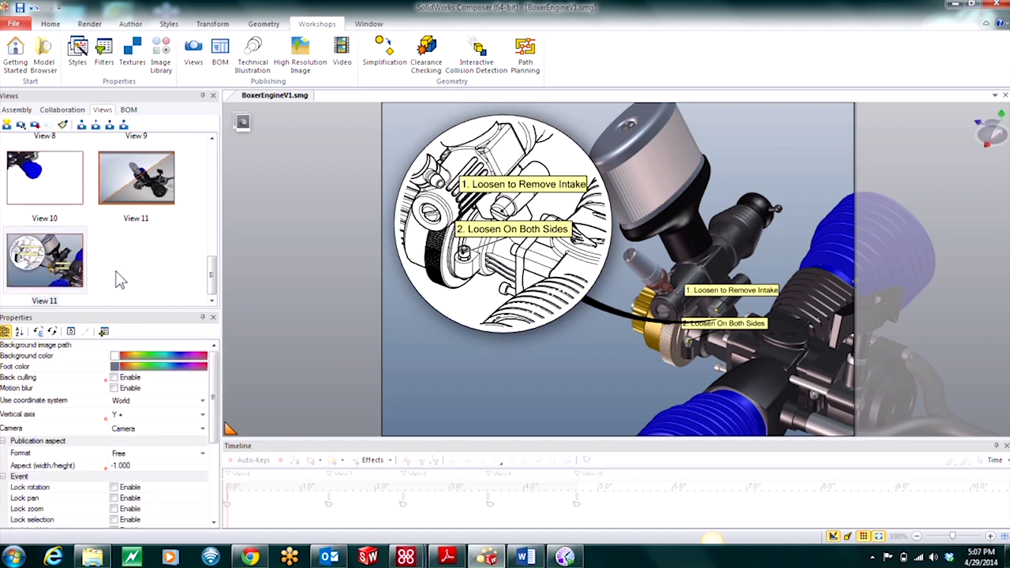